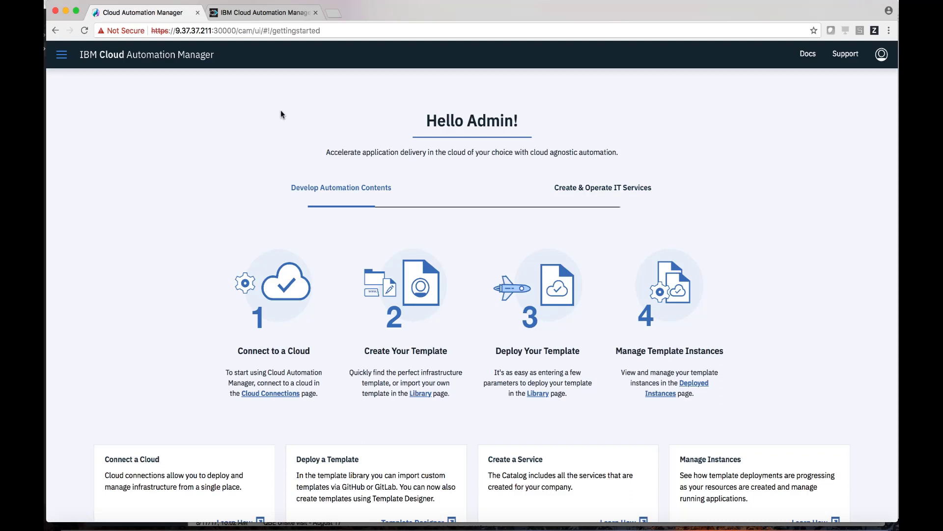
# Open test-cam-project from Library > Templates and view its source: terraform/test-cam-project on dev-branch
pyautogui.click(62, 55)
pyautogui.click(69, 132)
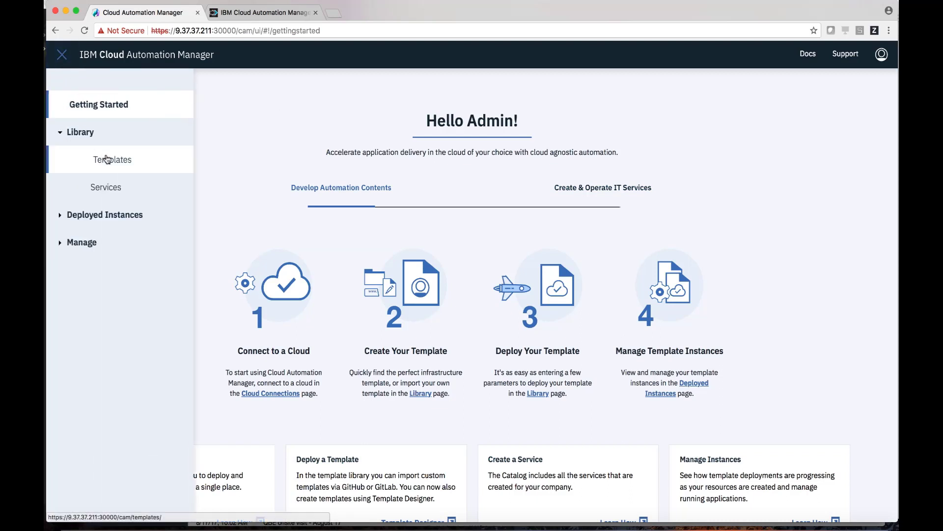
pyautogui.click(108, 159)
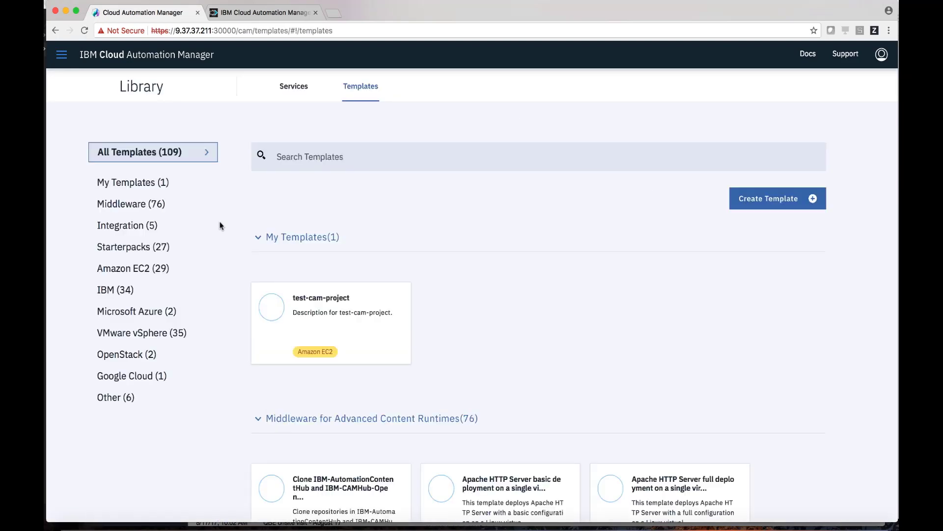
pyautogui.click(335, 302)
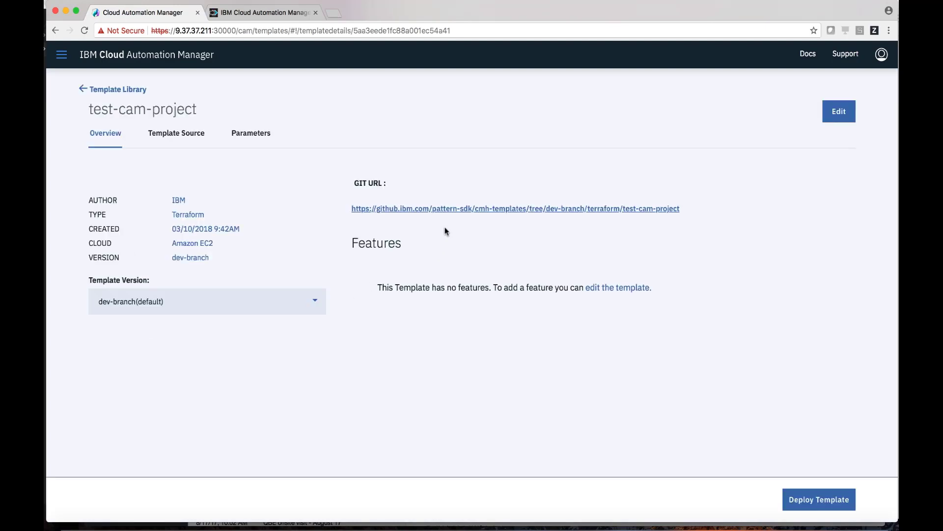
pyautogui.click(194, 132)
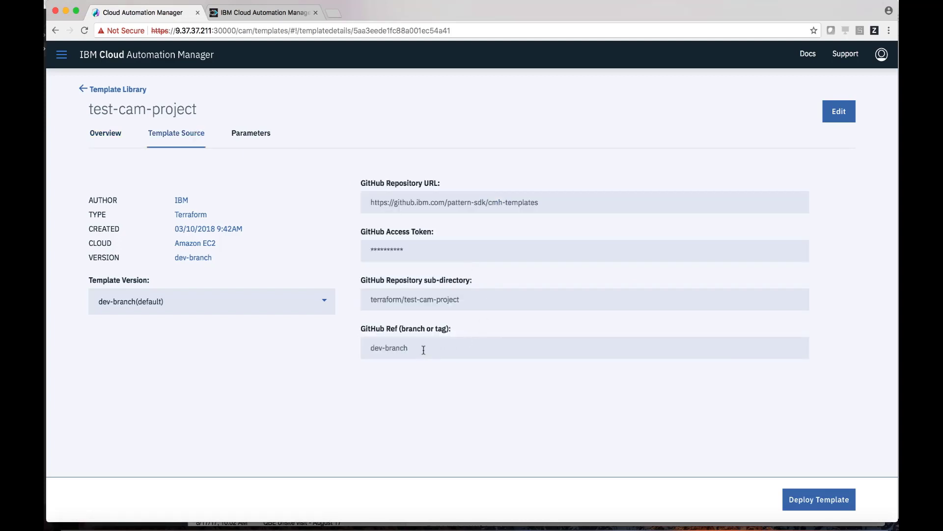
pyautogui.click(59, 57)
pyautogui.click(61, 213)
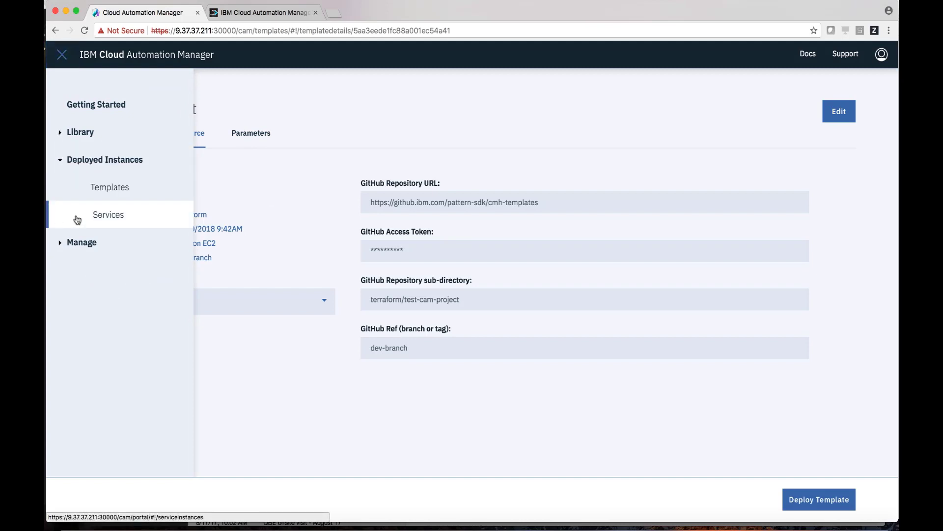
# Confirm cam-test-instance is running in Deployed Instances > Services, then show web-server's storage choices in Template Designer
pyautogui.click(106, 202)
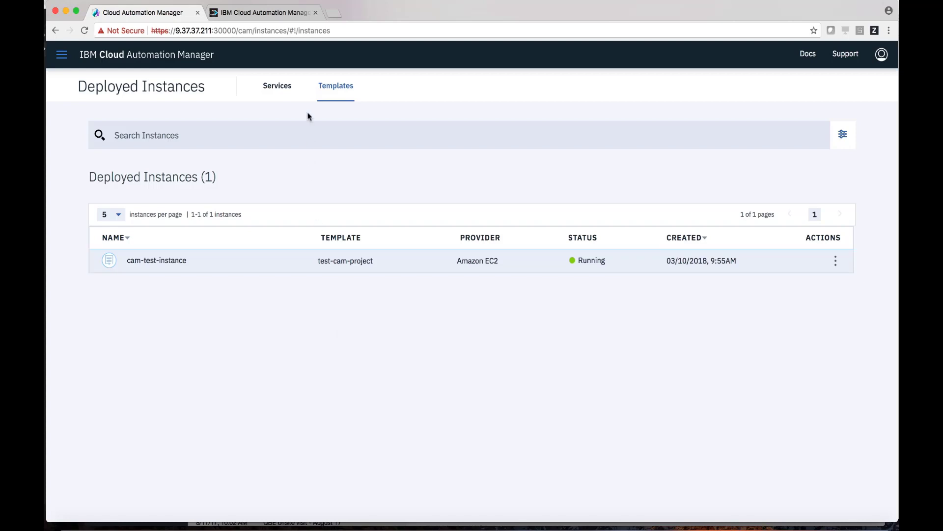
pyautogui.click(283, 16)
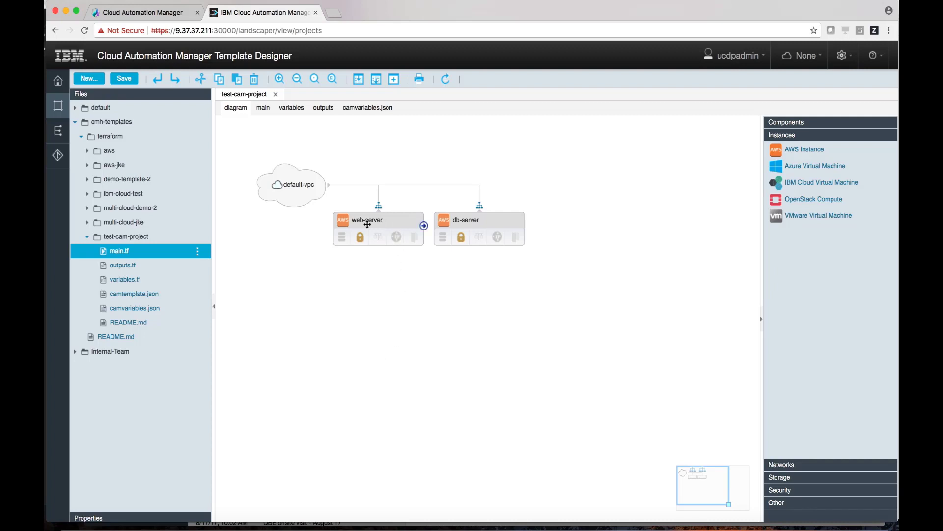
pyautogui.click(342, 238)
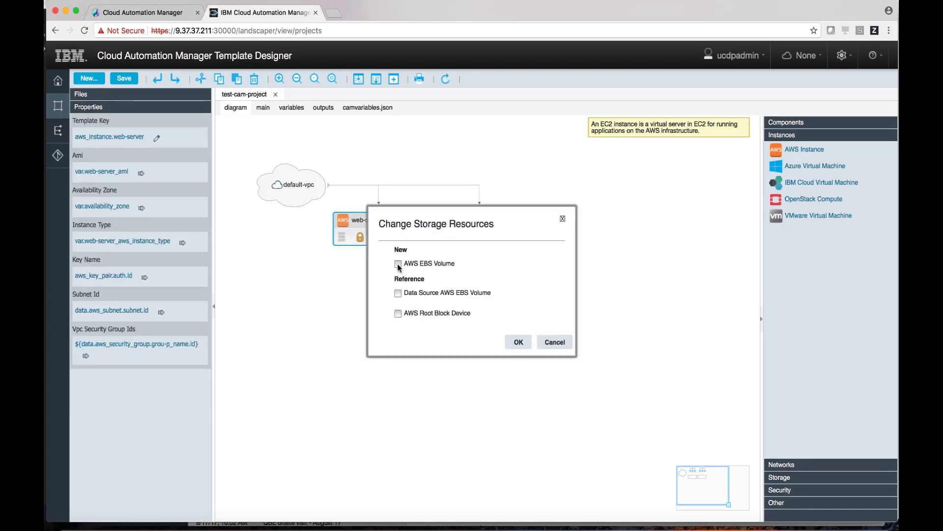
# Attach a new AWS EBS volume named web_volume to the web-server
pyautogui.click(398, 264)
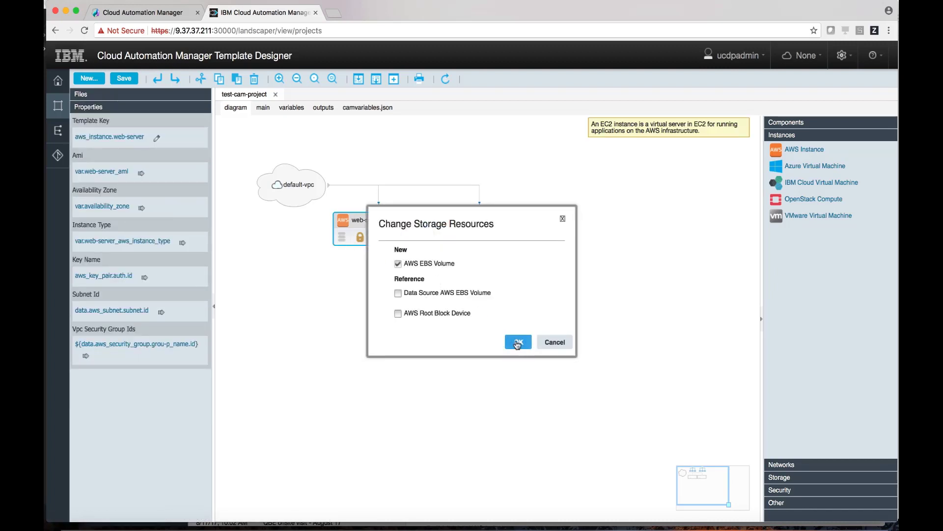
pyautogui.click(520, 344)
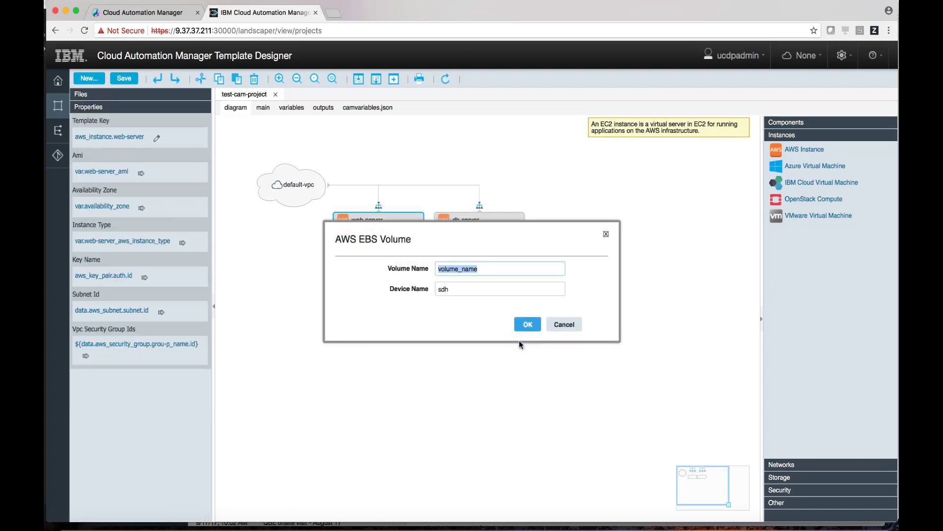
pyautogui.click(440, 266)
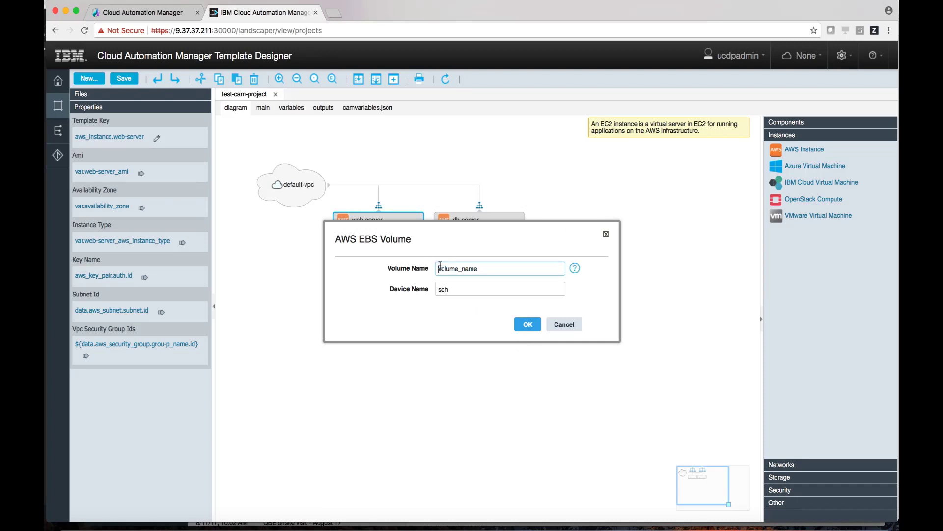
pyautogui.write('web)')
pyautogui.press('BackSpace')
pyautogui.write('_')
pyautogui.click(504, 268)
pyautogui.press('BackSpace')
pyautogui.click(527, 326)
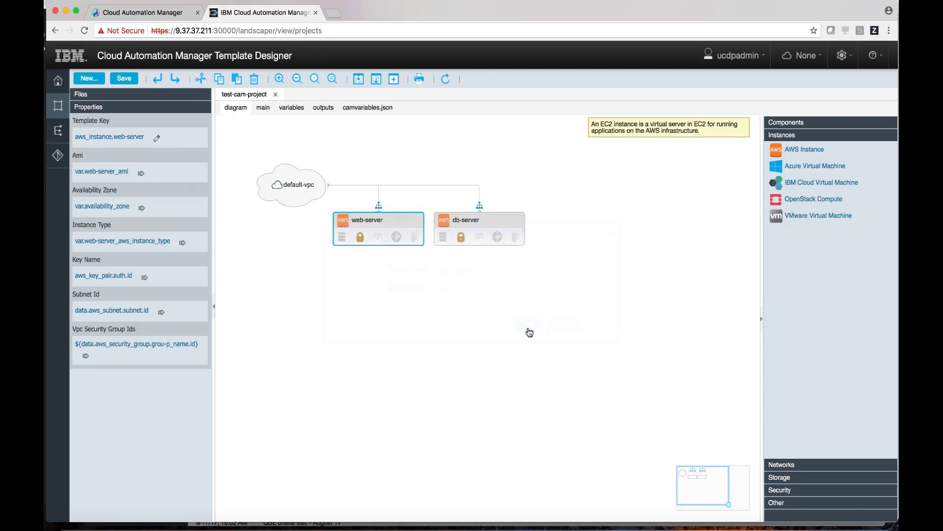
# Attach a new AWS EBS volume named db_volume to the db-server
pyautogui.click(443, 237)
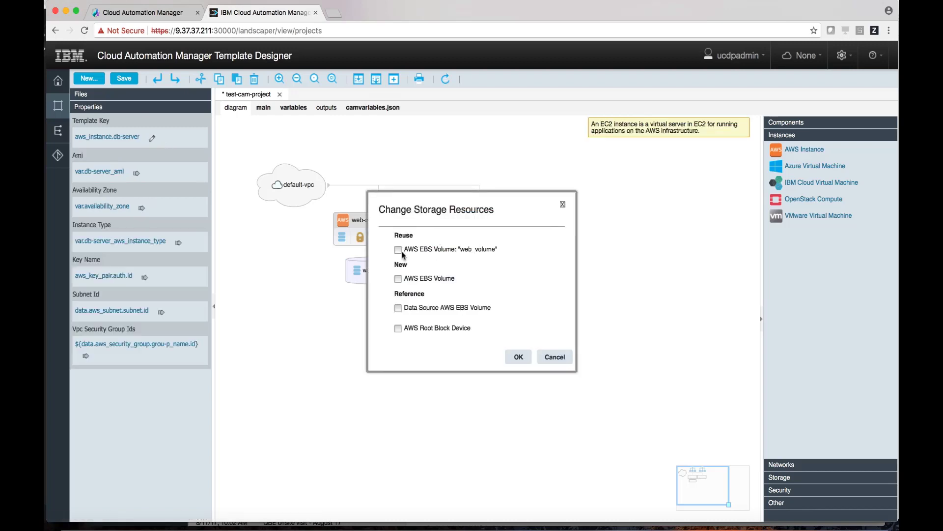
pyautogui.click(398, 279)
pyautogui.click(513, 357)
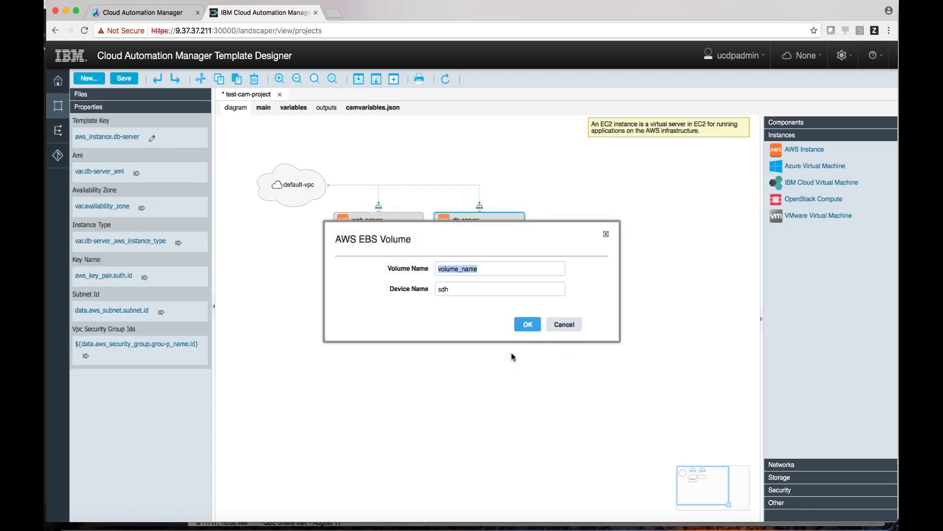
pyautogui.write('db_volu')
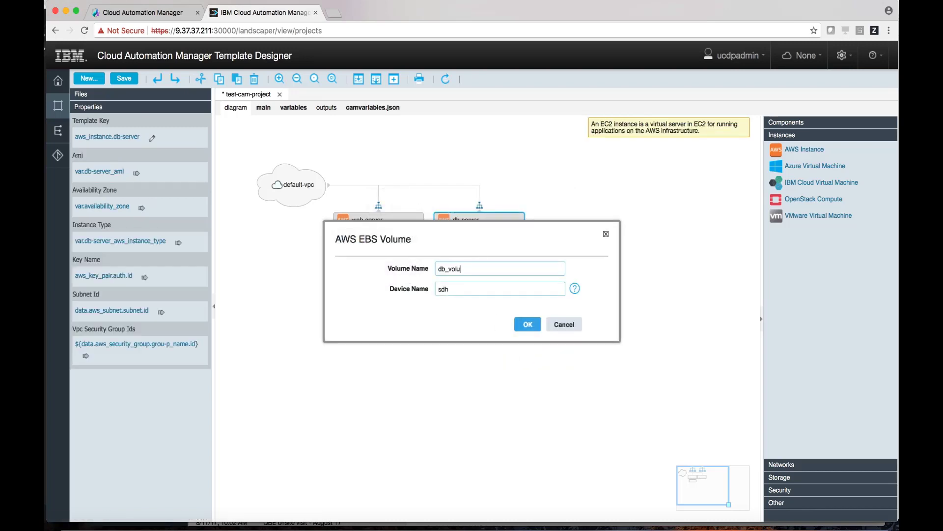
pyautogui.click(520, 326)
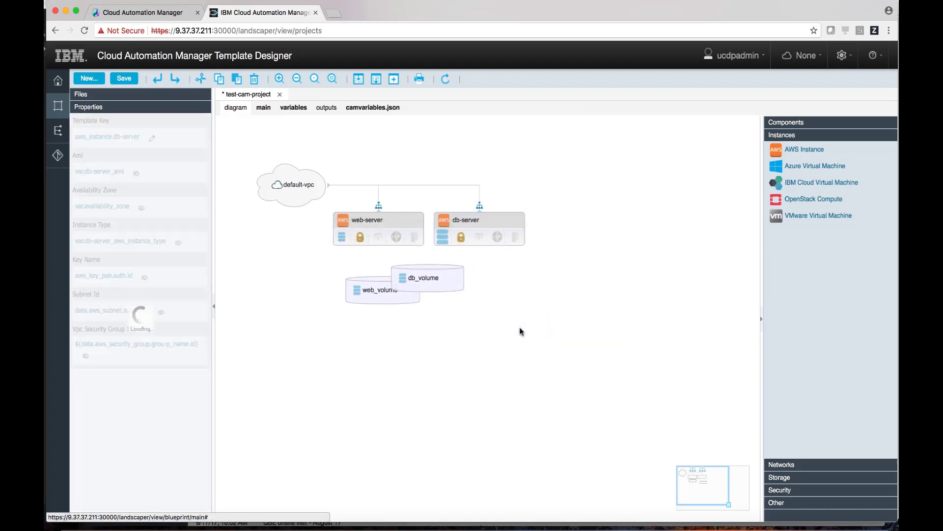
# Save the project and open camvariables.json from the generated files
pyautogui.click(266, 109)
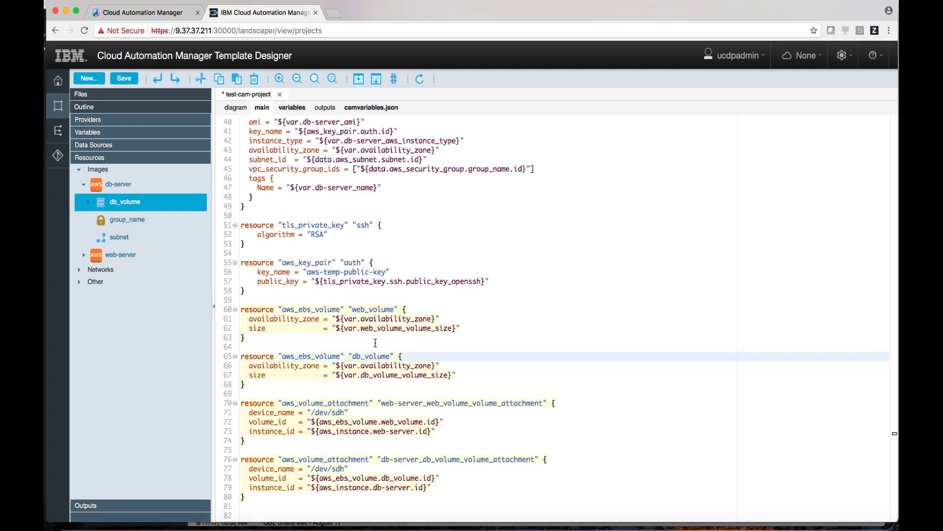
pyautogui.press('super+s')
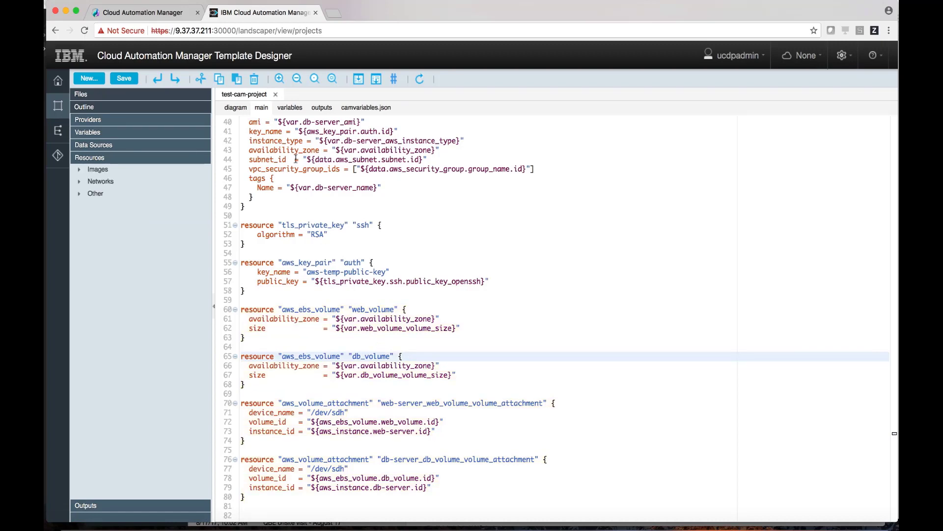
pyautogui.click(295, 108)
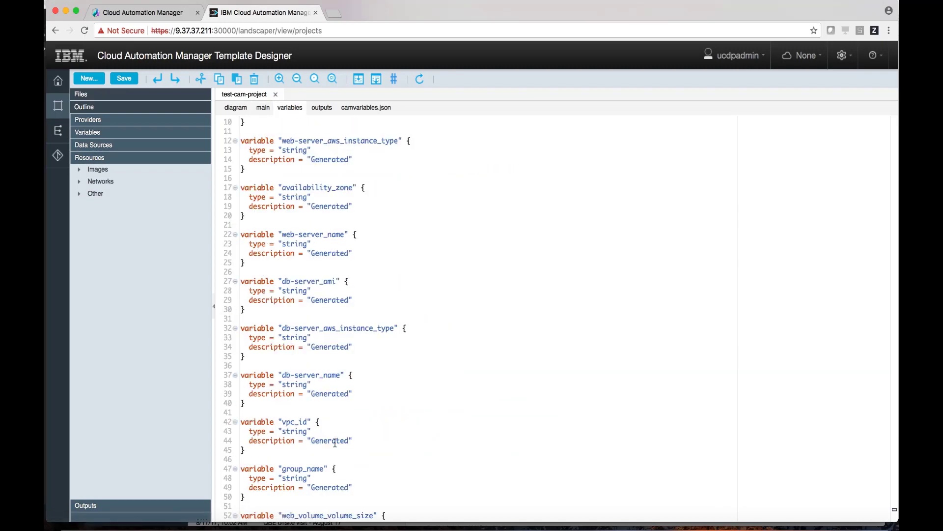
pyautogui.scroll(-2, 324, 437)
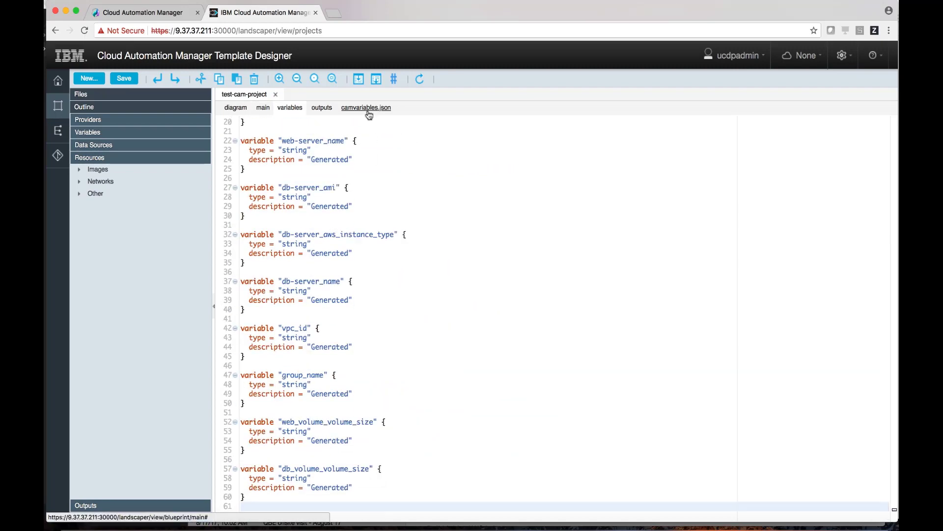
pyautogui.click(366, 108)
pyautogui.scroll(-4, 411, 368)
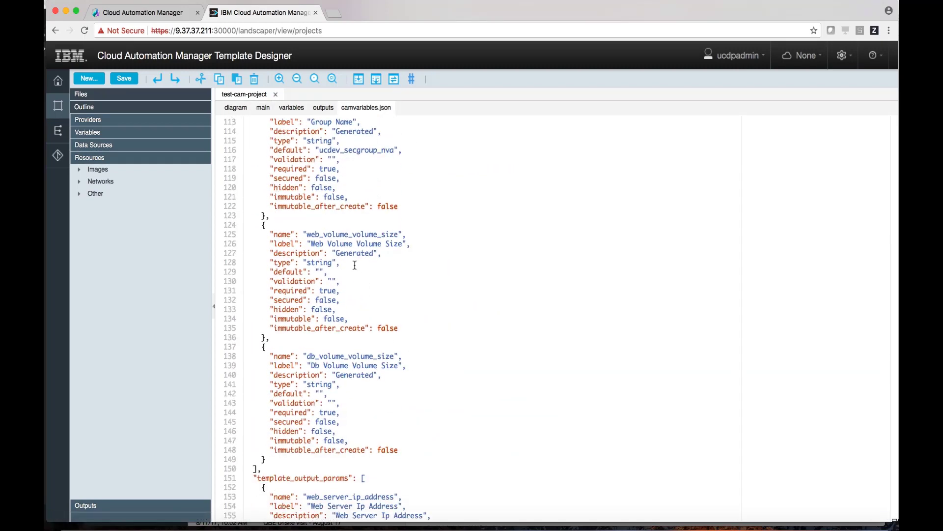
# Set the web volume size default to 20 and db volume size default to 40, then save
pyautogui.click(320, 271)
pyautogui.write('20')
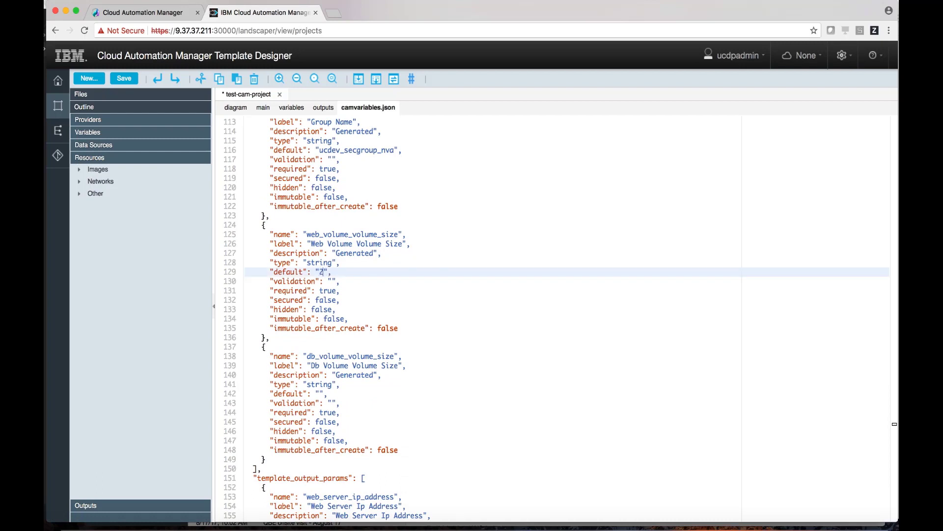
pyautogui.click(320, 393)
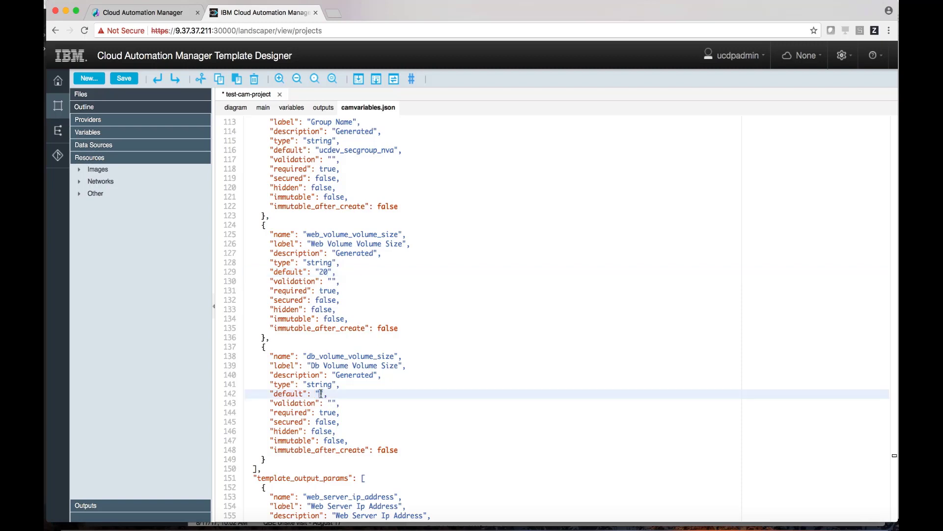
pyautogui.write('40')
pyautogui.press('super+s')
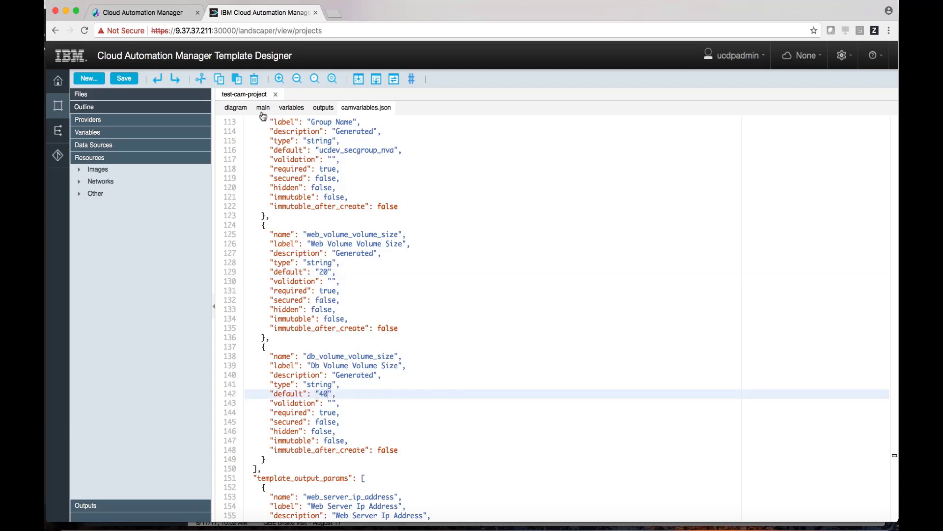
pyautogui.click(235, 105)
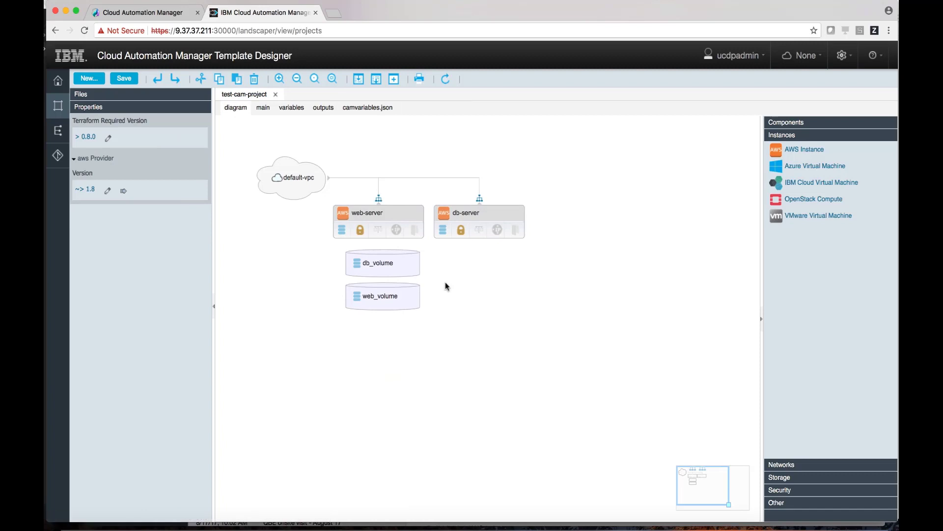
# Commit the three changed files with the message 'Add storage volumes'
pyautogui.click(58, 162)
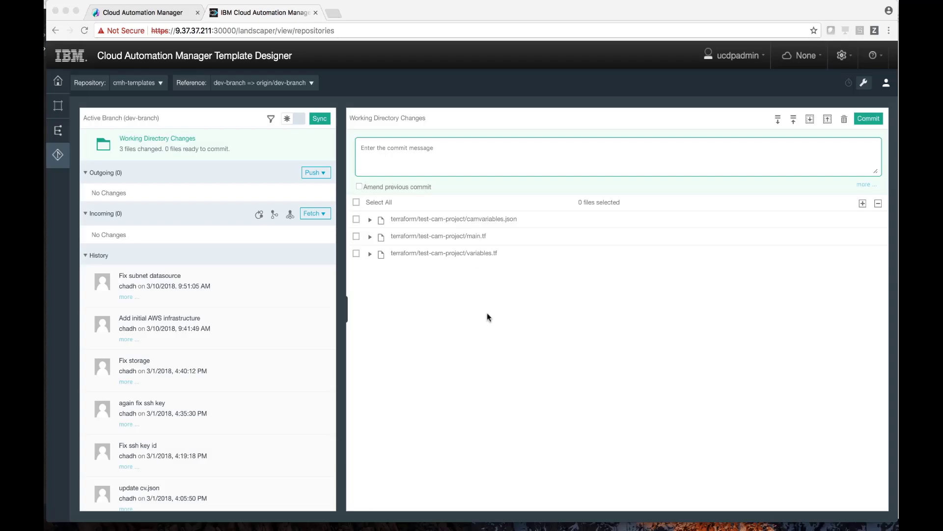
pyautogui.click(436, 158)
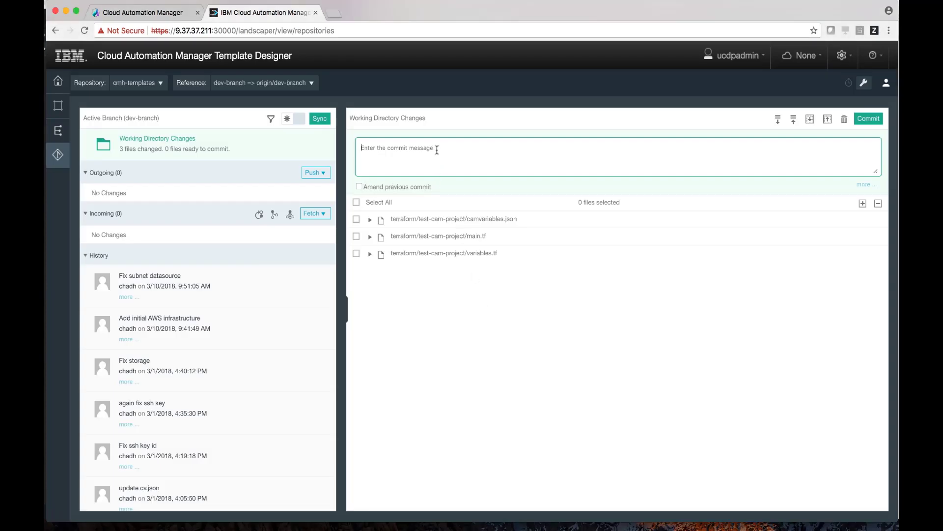
pyautogui.write('Add storage vo')
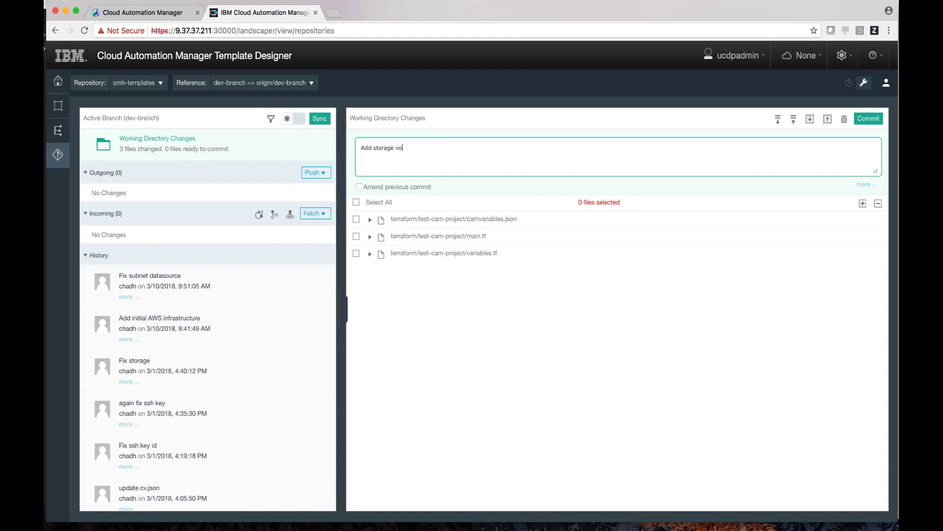
pyautogui.write('lumes')
pyautogui.click(356, 202)
pyautogui.click(868, 119)
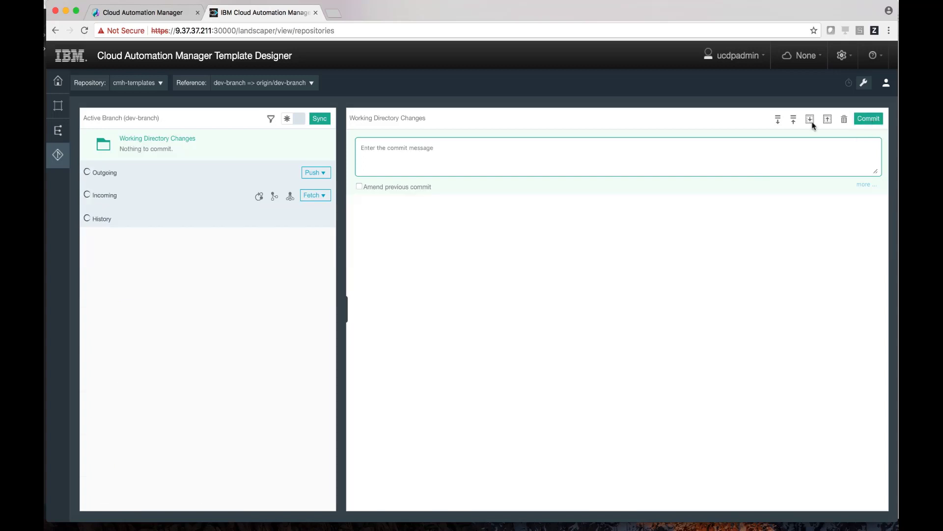
# Sync dev-branch to push the commit, entering the Git user name and password
pyautogui.click(321, 119)
pyautogui.click(359, 149)
pyautogui.write('chadh')
pyautogui.press('Tab')
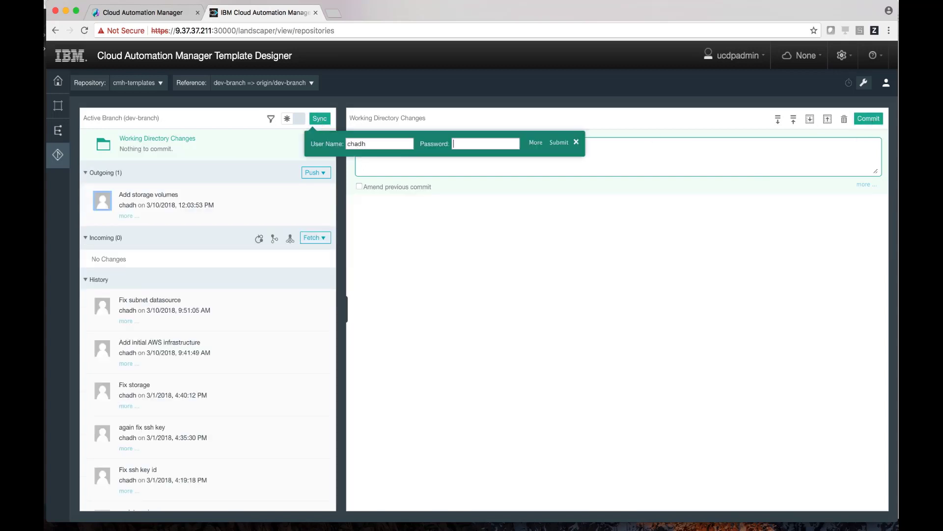
pyautogui.press('super+v')
pyautogui.click(559, 143)
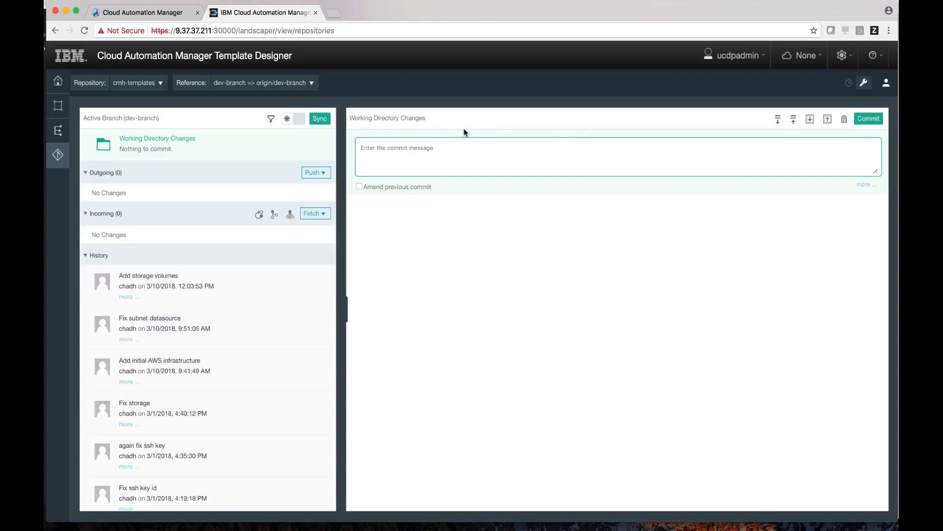
pyautogui.click(176, 18)
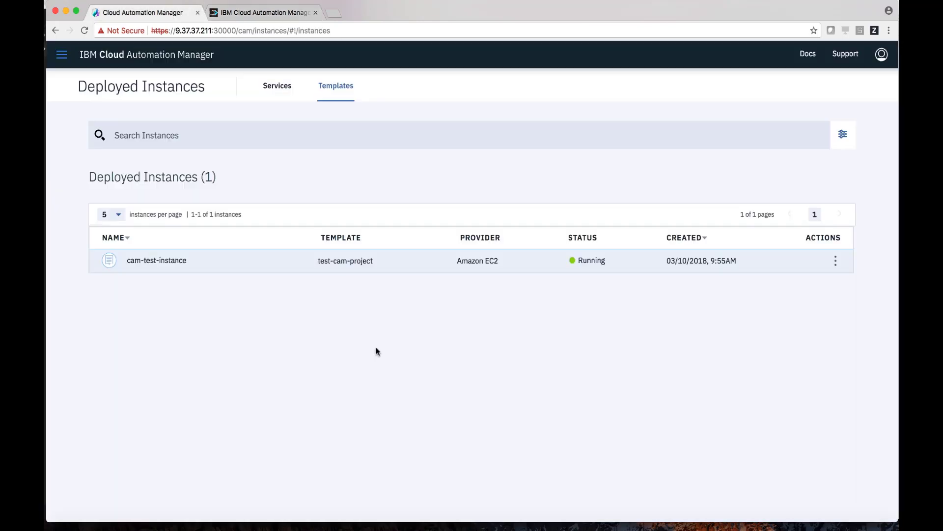
# Modify cam-test-instance and plan the changes with the new volume sizes 20 and 40
pyautogui.click(149, 260)
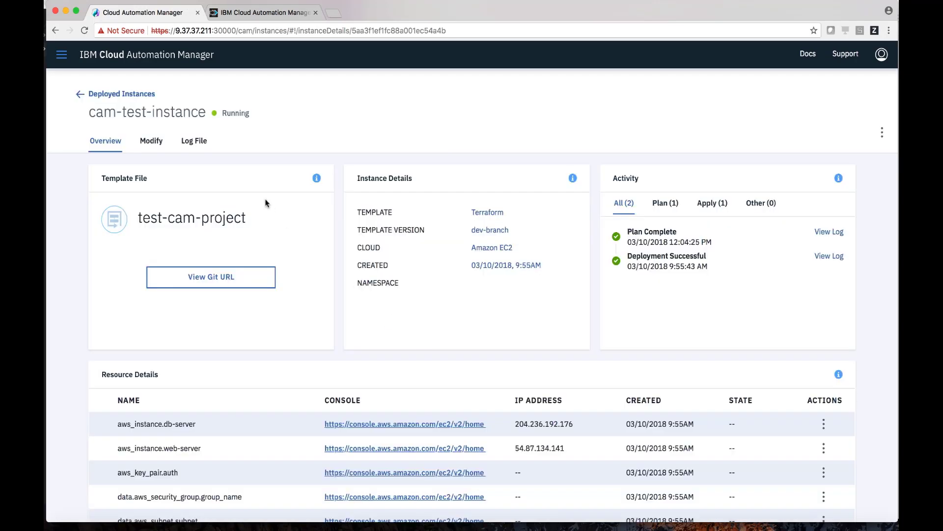
pyautogui.click(156, 144)
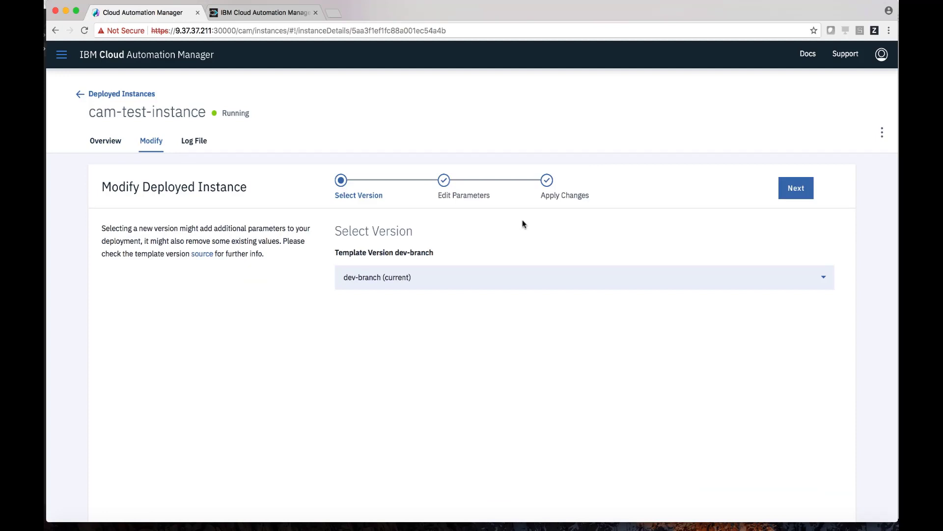
pyautogui.click(444, 182)
pyautogui.scroll(-9, 608, 391)
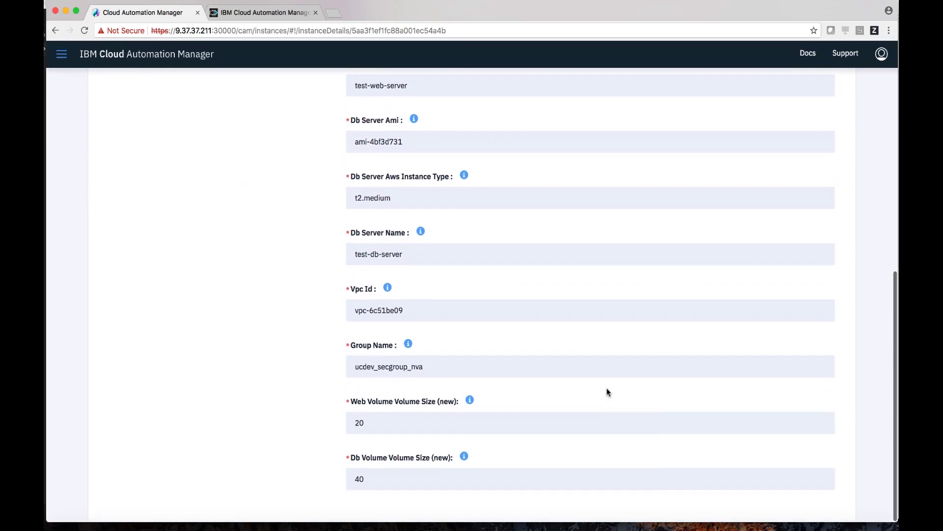
pyautogui.scroll(9, 608, 392)
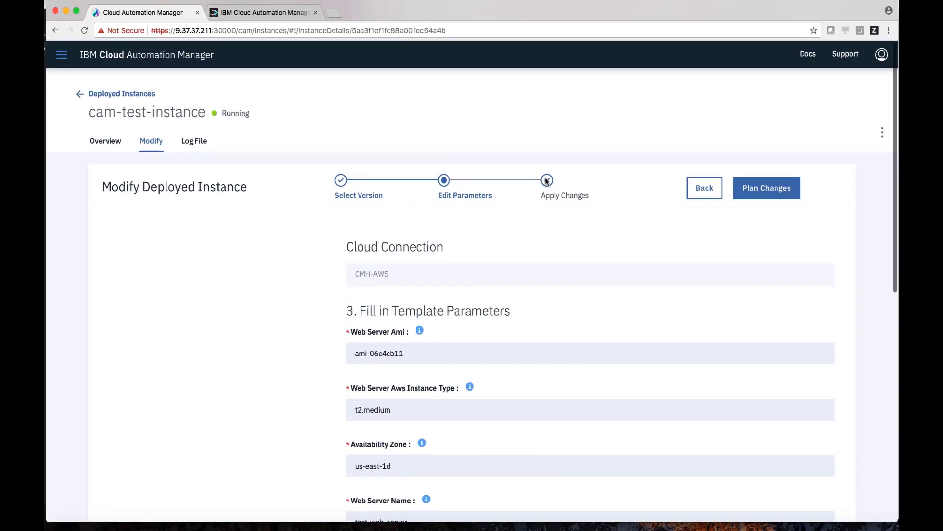
pyautogui.click(547, 181)
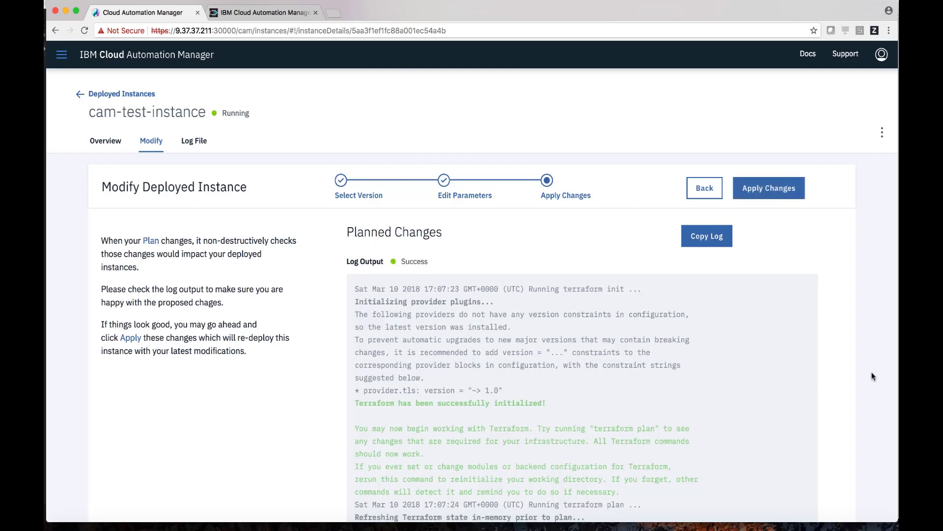
# Apply the planned changes to cam-test-instance, confirming with 'apply'
pyautogui.click(764, 189)
pyautogui.click(423, 315)
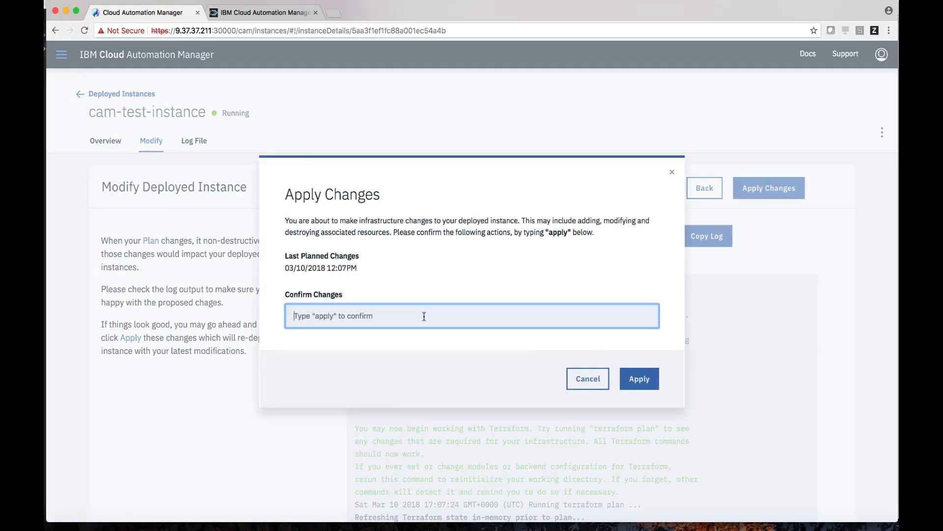
pyautogui.write('apply')
pyautogui.click(637, 379)
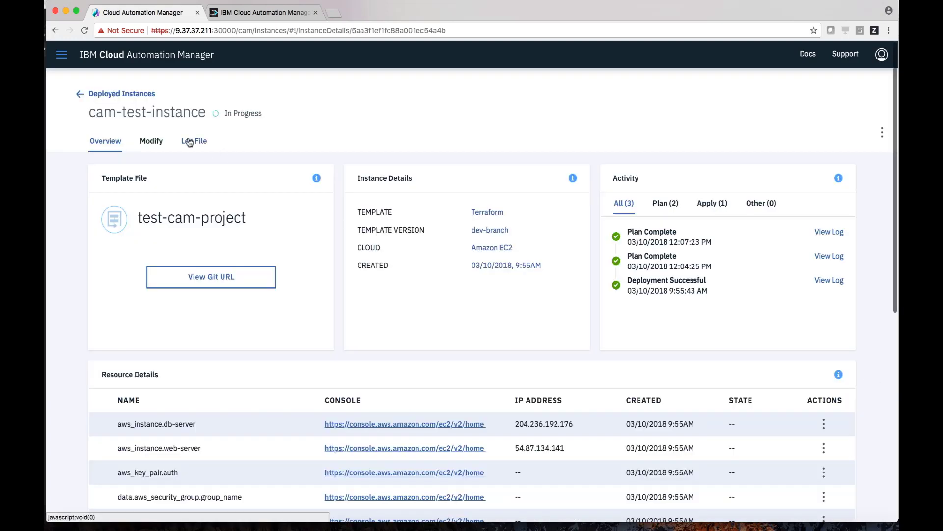
# Review the deployment log for the 4 added volume resources, then return to Template Designer repositories
pyautogui.click(189, 142)
pyautogui.scroll(-5, 703, 360)
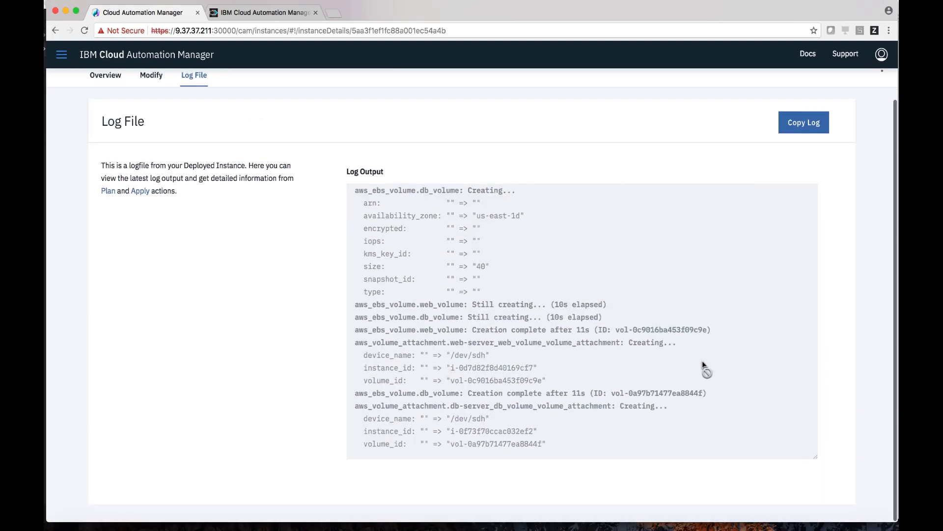
pyautogui.scroll(-3, 703, 361)
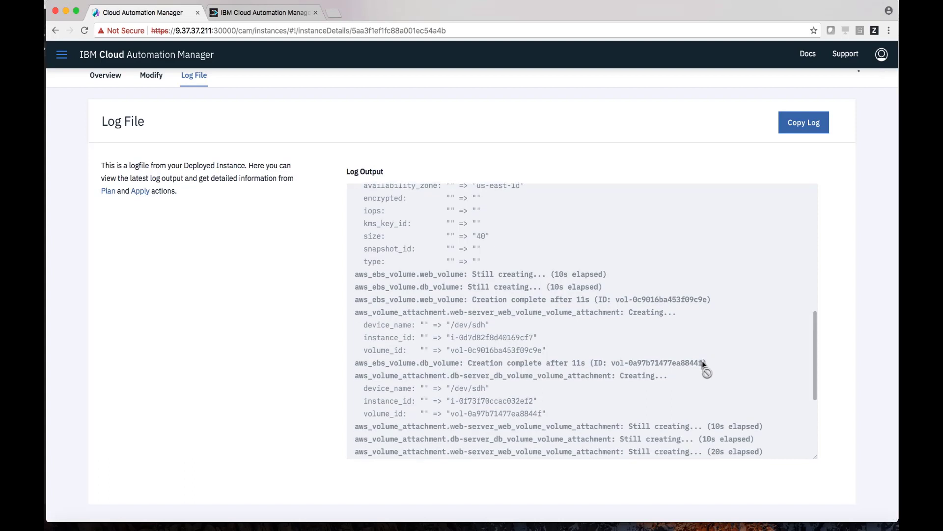
pyautogui.scroll(-5, 702, 363)
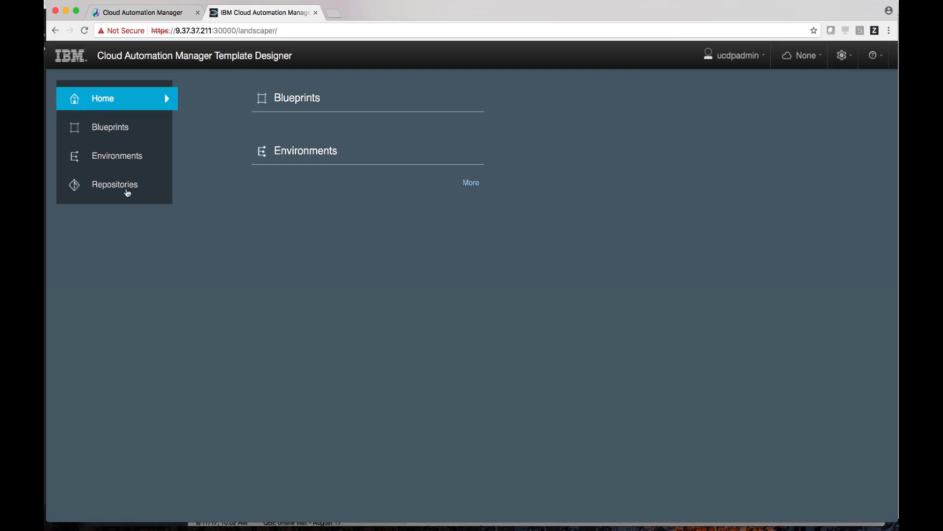
pyautogui.click(127, 190)
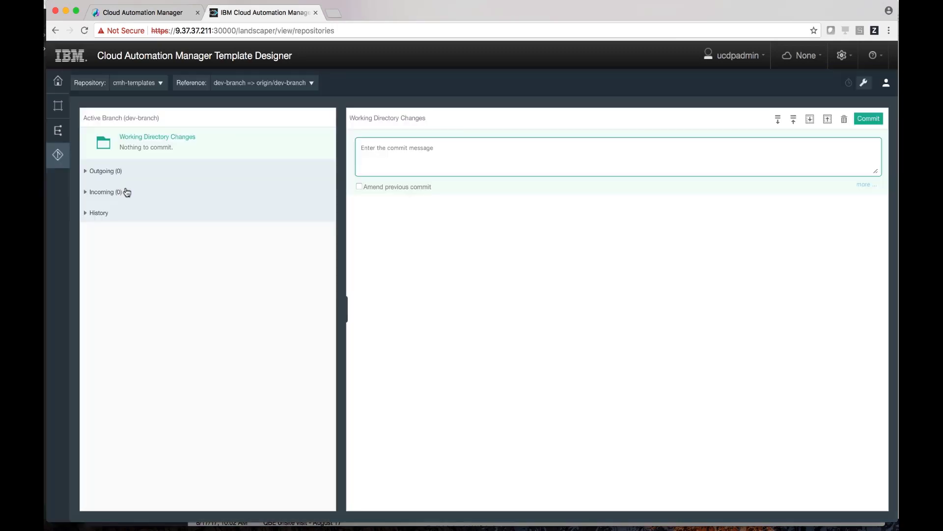
# Check out the local master branch of cmh-templates and sync it with origin/master
pyautogui.click(311, 83)
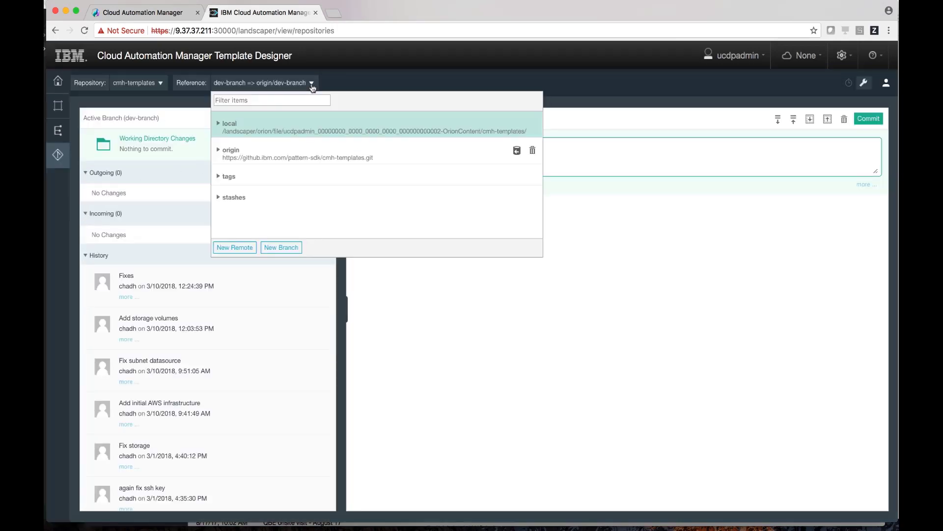
pyautogui.click(219, 124)
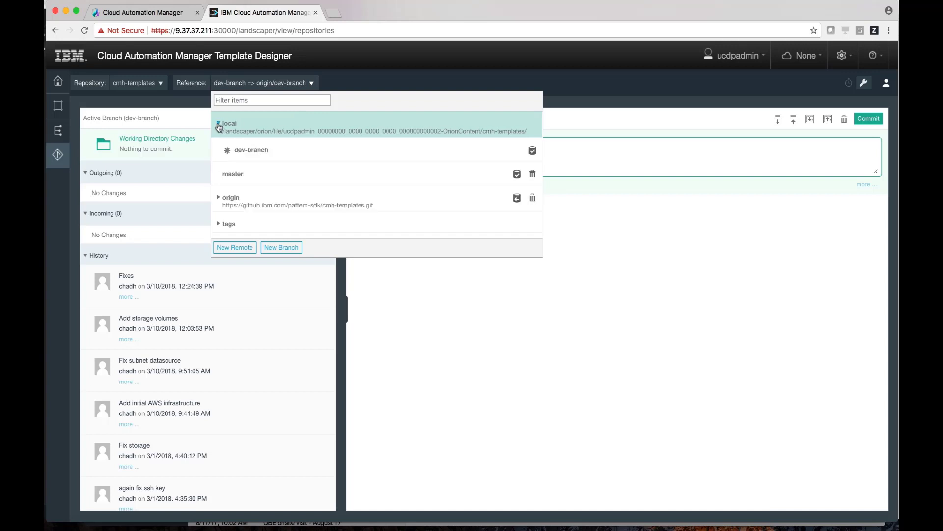
pyautogui.click(517, 174)
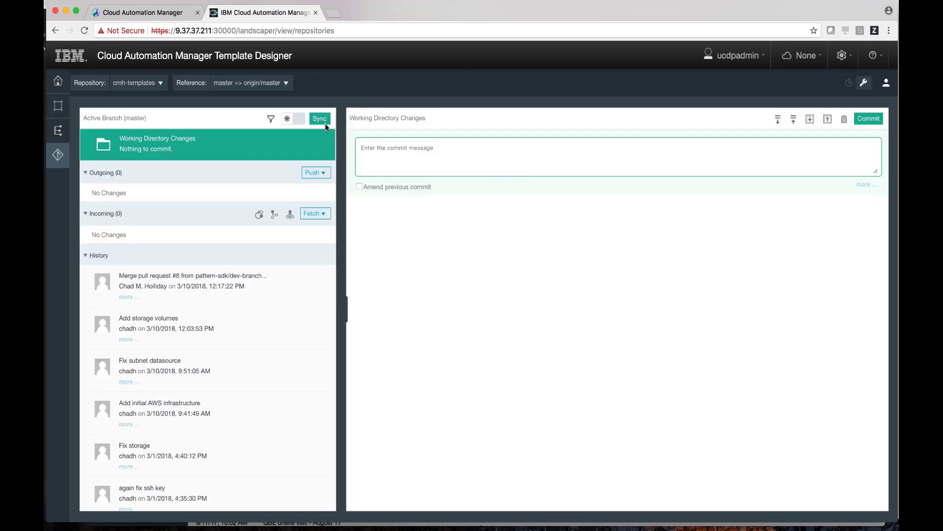
pyautogui.click(322, 119)
pyautogui.write('c')
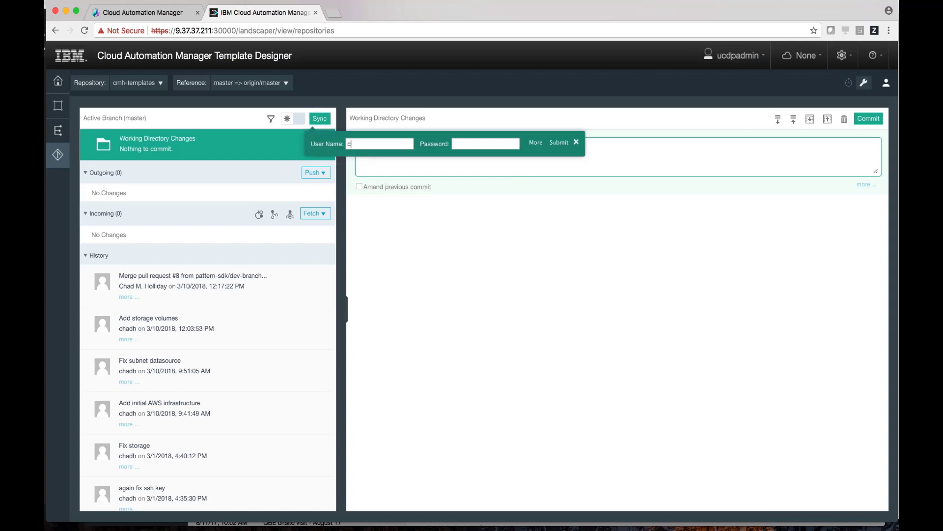
pyautogui.write('had********')
pyautogui.press('Return')
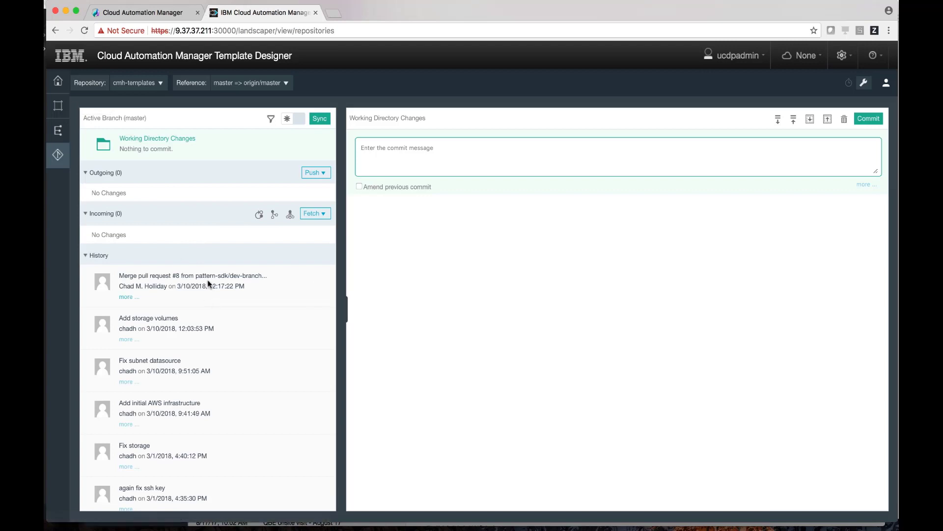
pyautogui.click(57, 105)
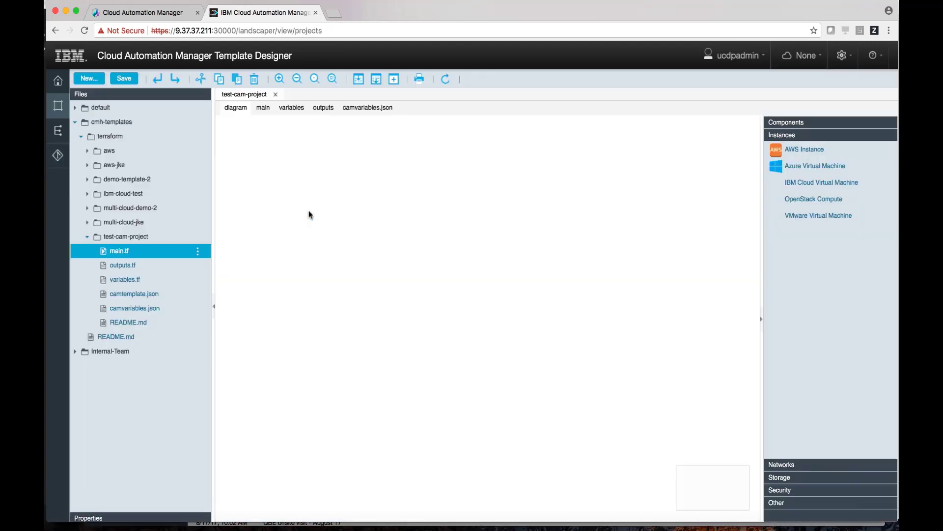
# Publish test-cam-project to CAM as version milestone1 from Git reference master
pyautogui.click(192, 236)
pyautogui.click(197, 238)
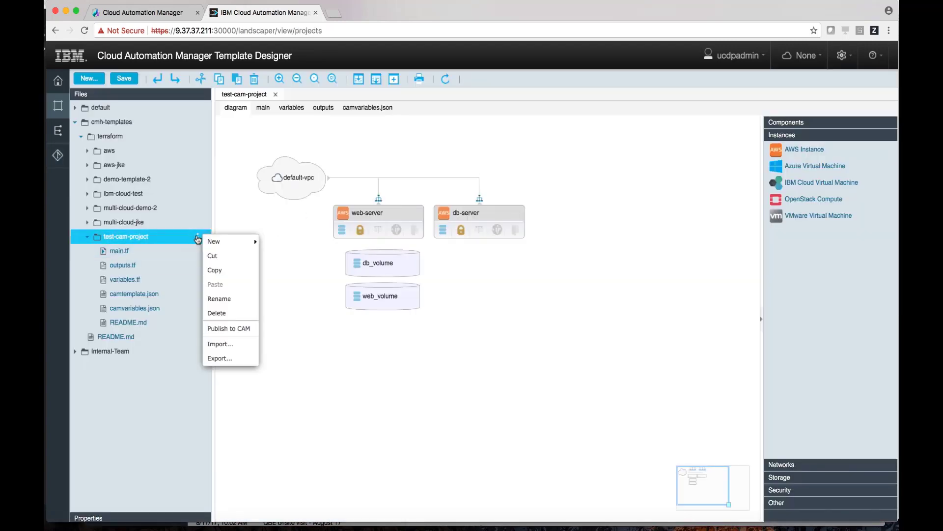
pyautogui.click(228, 328)
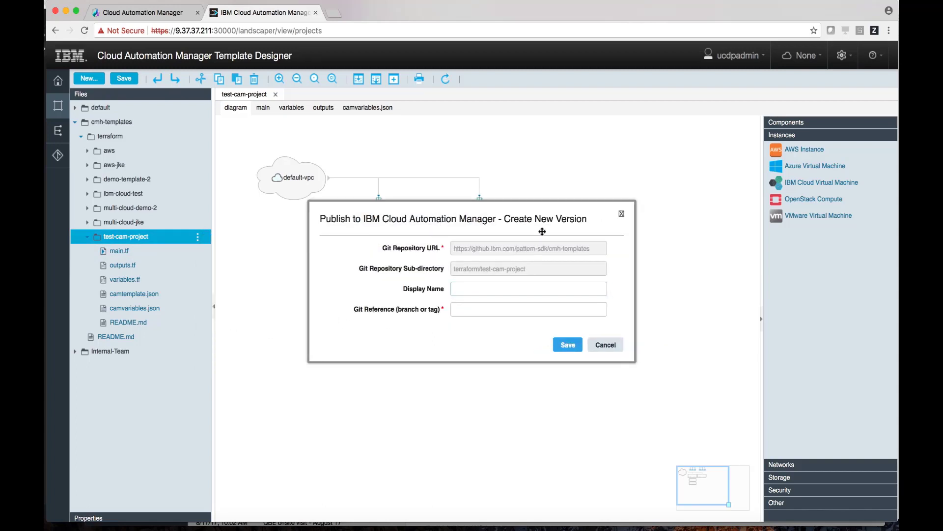
pyautogui.click(494, 285)
pyautogui.write('m')
pyautogui.write('aster')
pyautogui.click(563, 346)
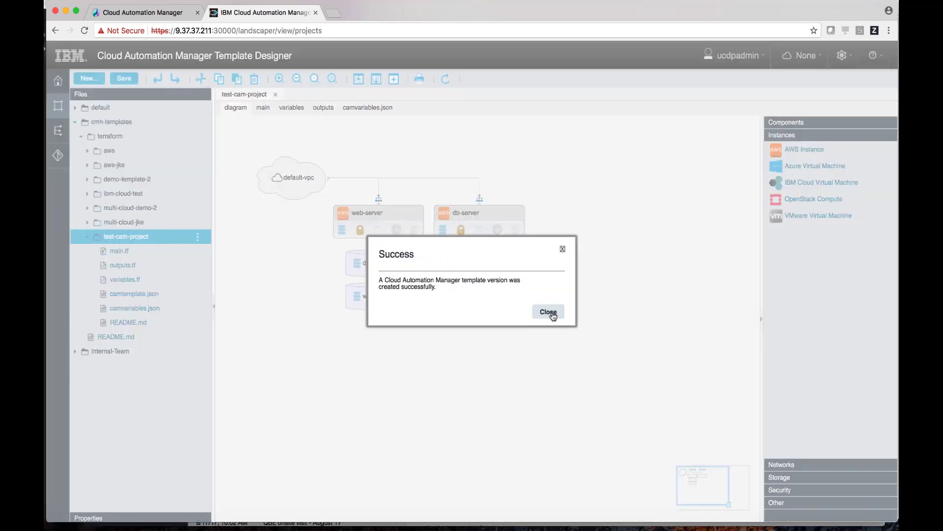
pyautogui.click(549, 313)
# Open test-cam-project in the CAM library, edit it, and list its versions via Manage Versions
pyautogui.click(155, 13)
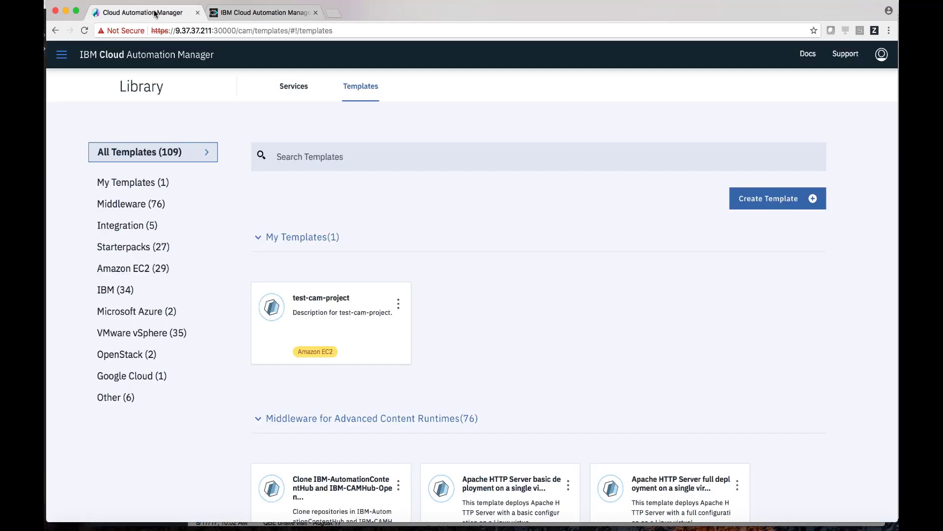
pyautogui.click(338, 303)
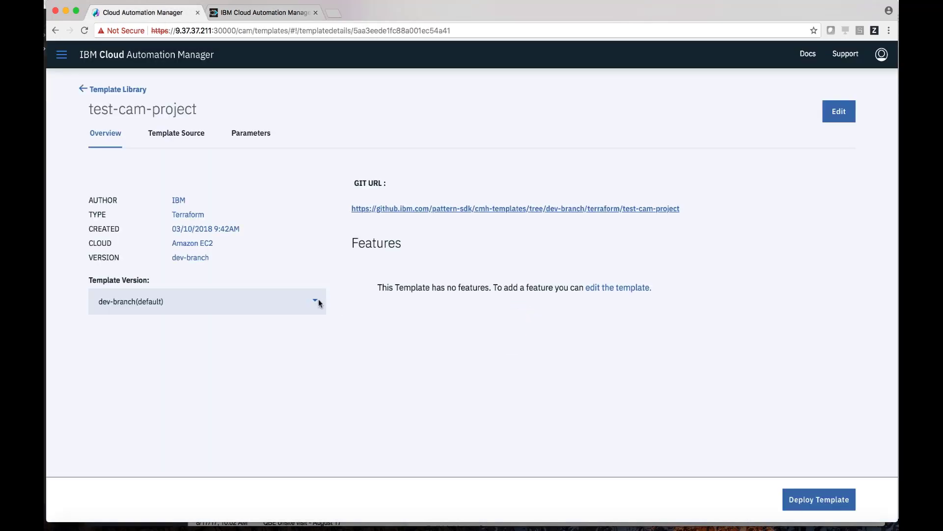
pyautogui.click(319, 302)
pyautogui.click(320, 301)
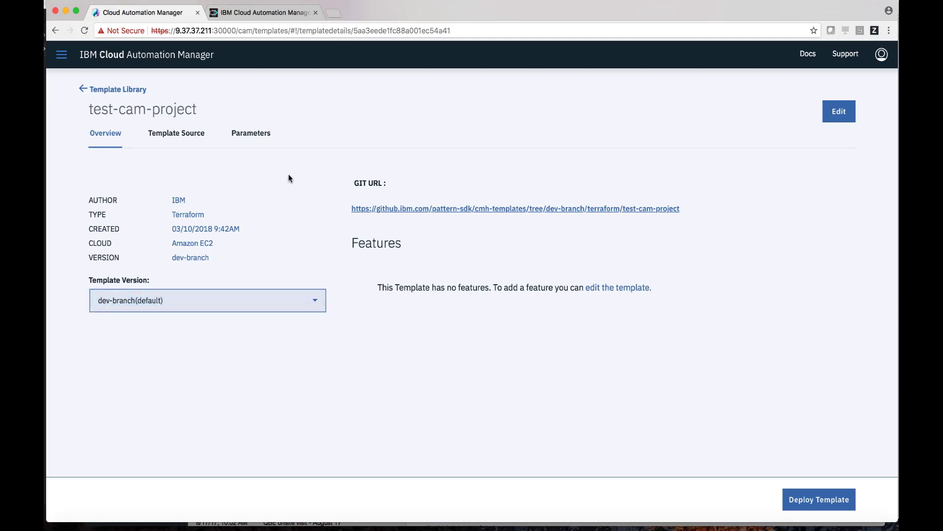
pyautogui.click(839, 120)
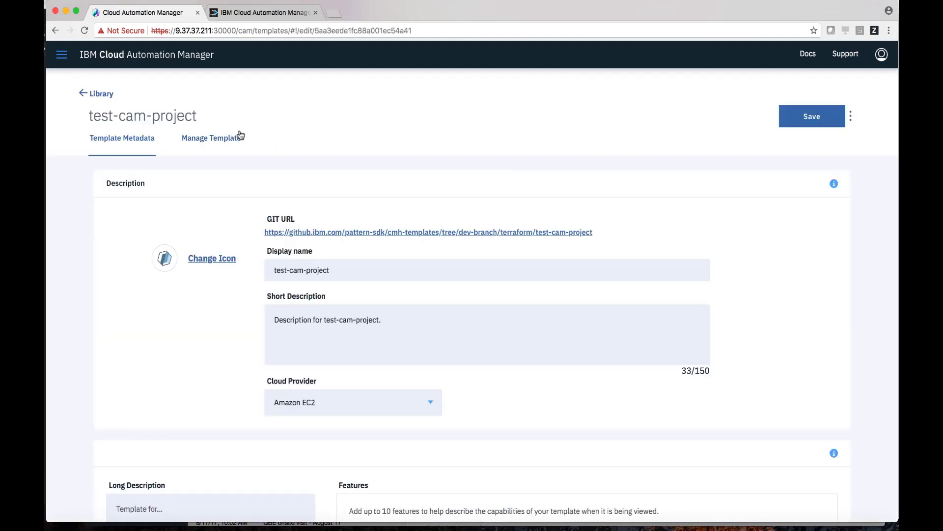
pyautogui.click(240, 135)
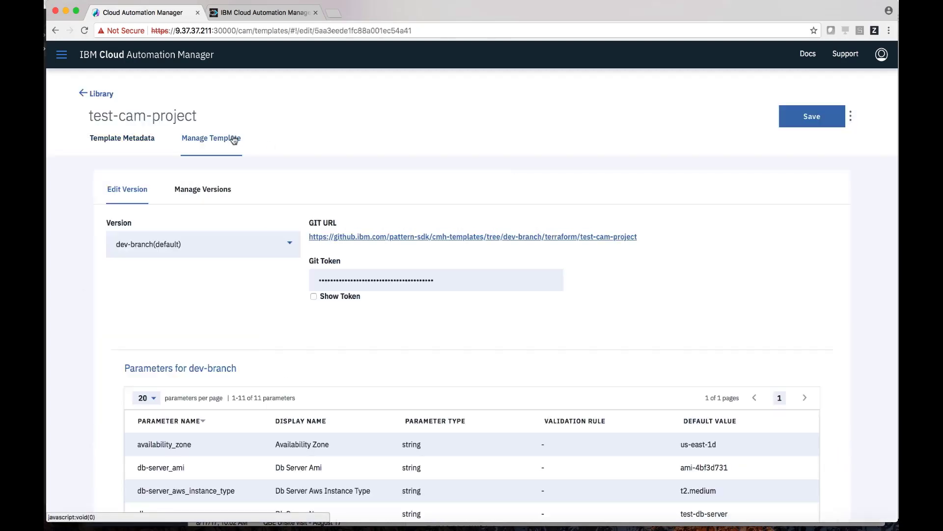
pyautogui.click(220, 191)
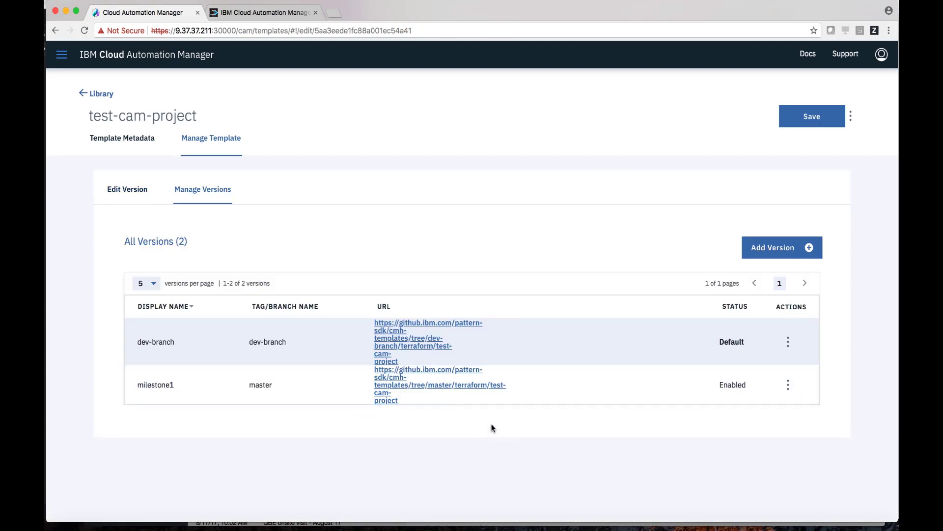